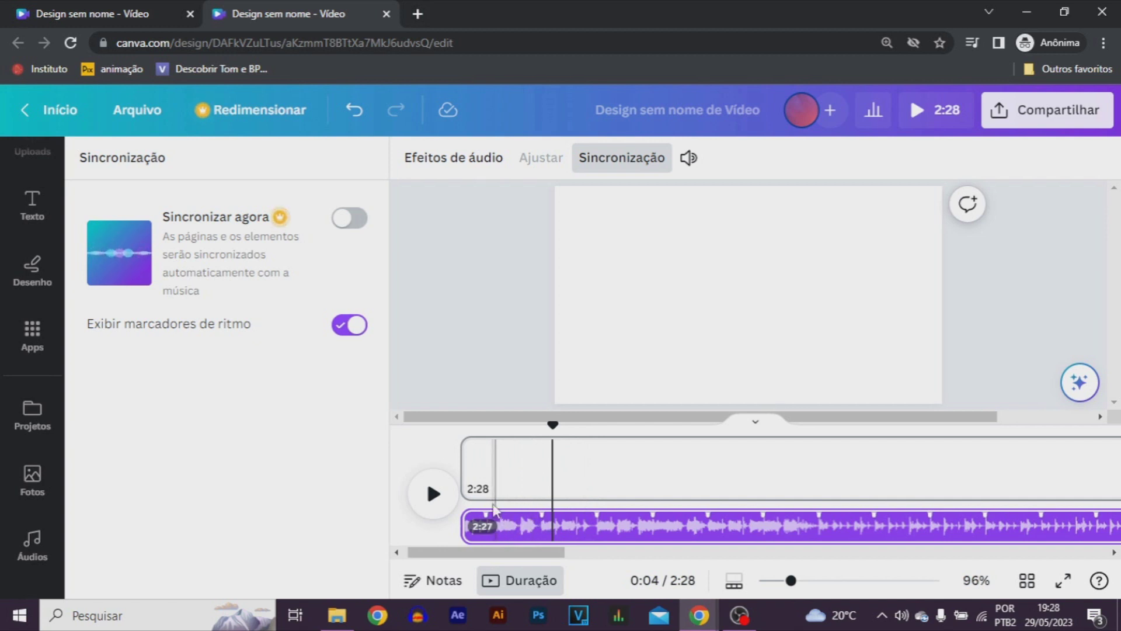
Split the blank page at the audio beat marker, leaving a first page of about 3.8 seconds
click(543, 492)
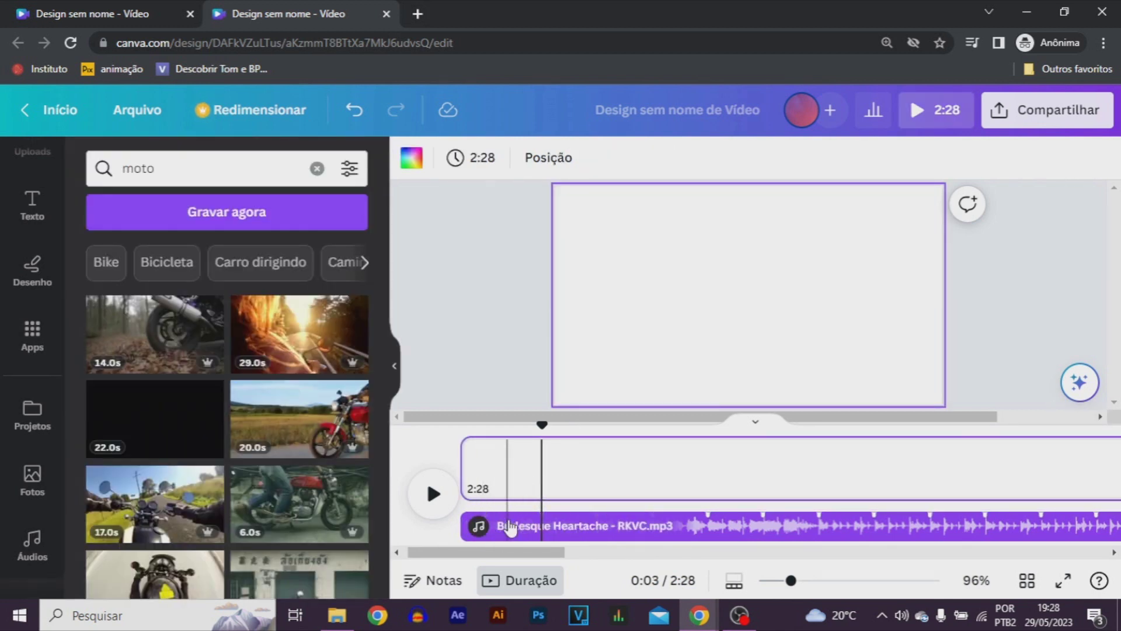
right_click(543, 490)
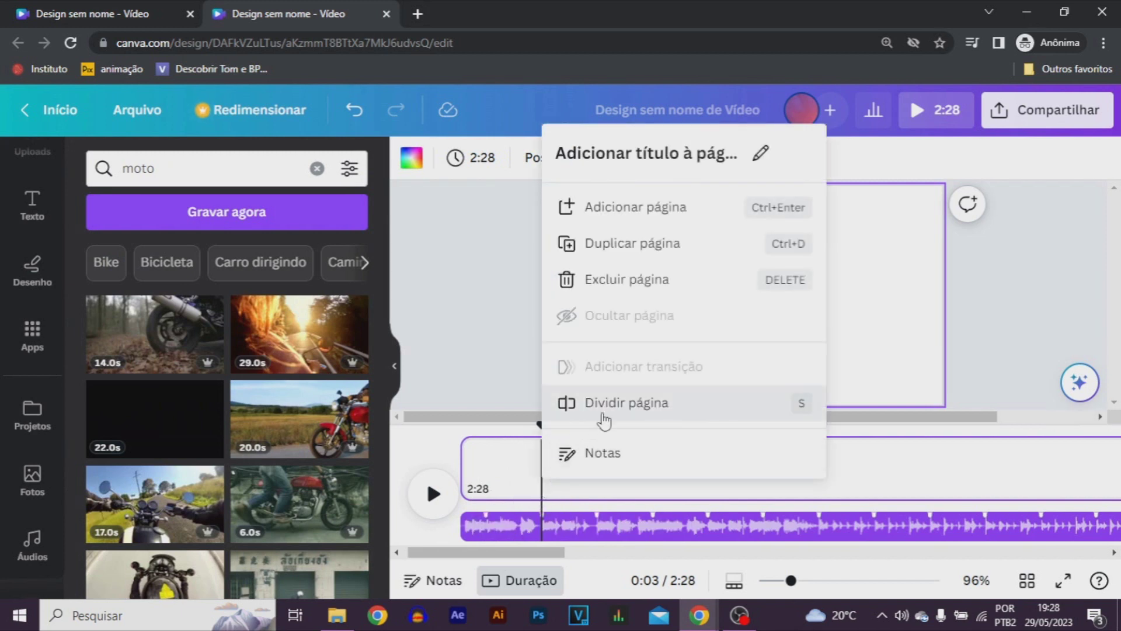
click(624, 412)
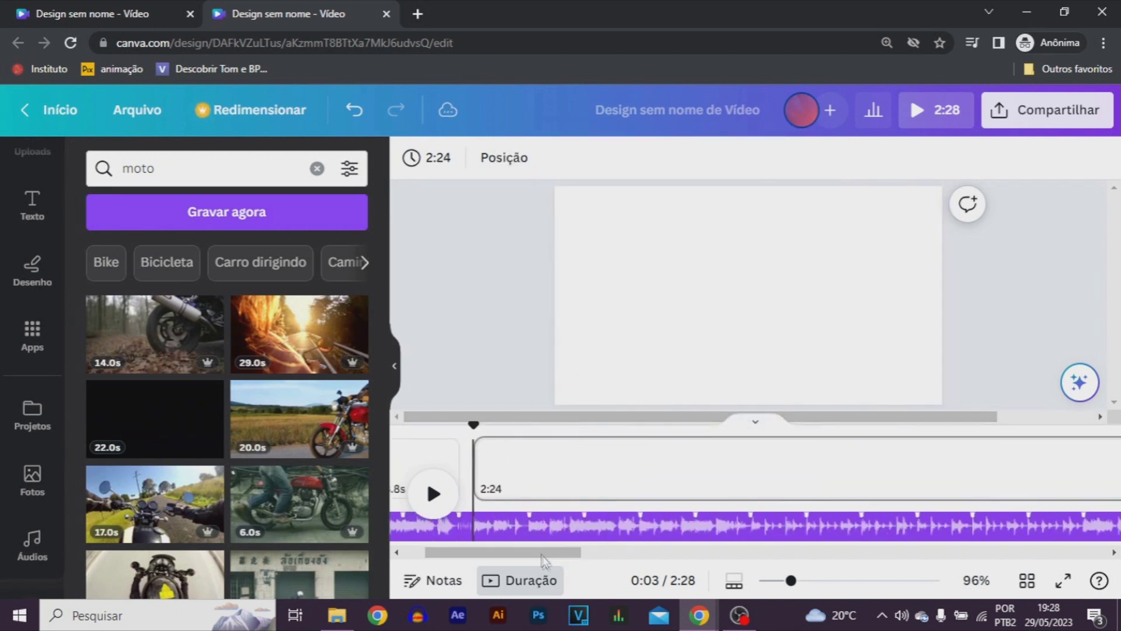
Add the 17-second handlebar-view motorcycle clip to the first page and set it as the page background
click(520, 486)
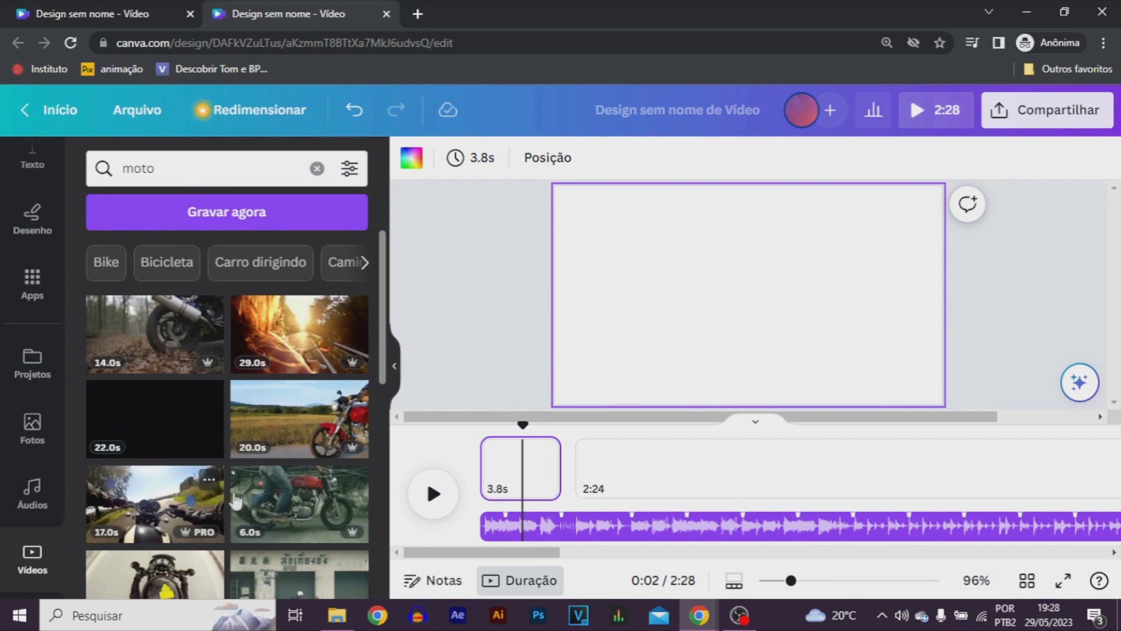
click(169, 497)
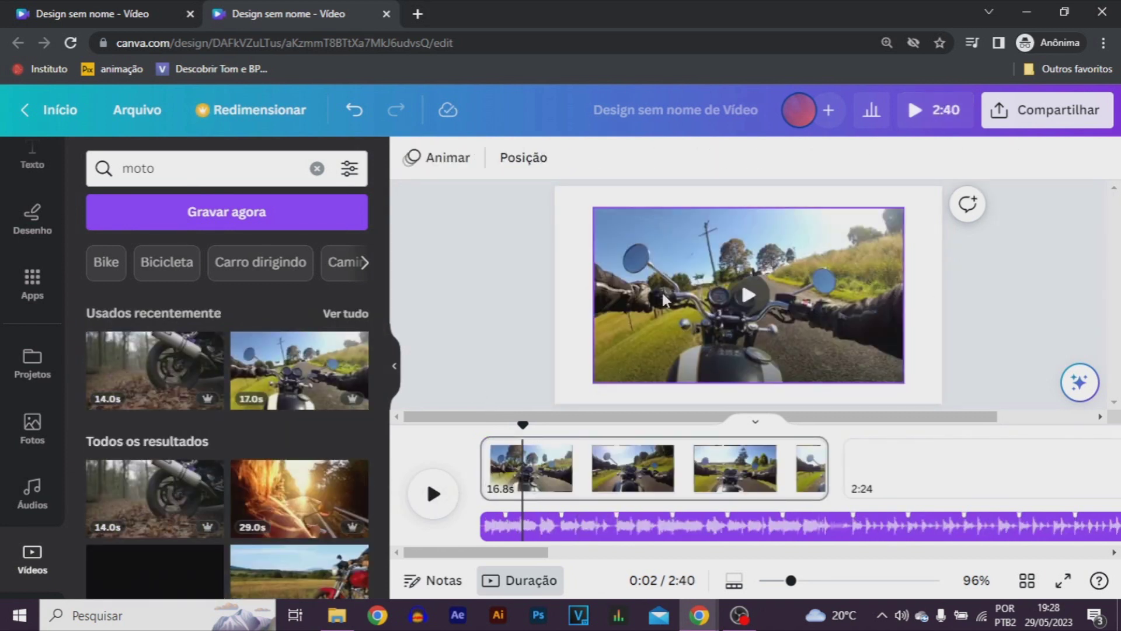
right_click(724, 341)
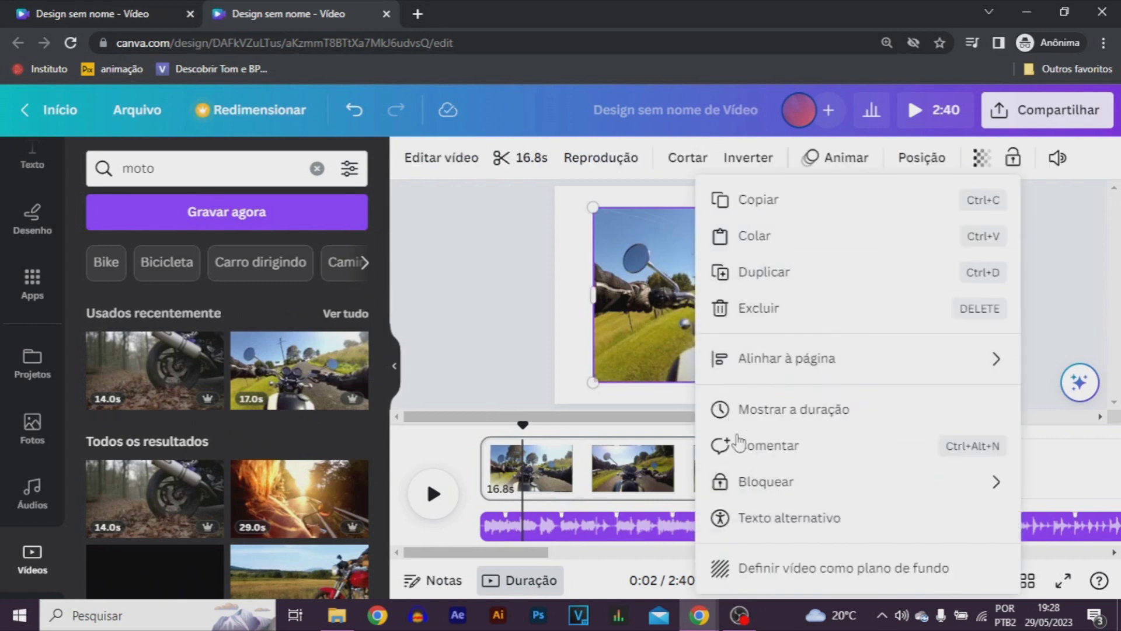
click(730, 565)
Trim the handlebar-view clip on the first page to 3.8 seconds, in line with the beat marker
drag(818, 485, 555, 479)
drag(547, 524, 547, 524)
click(516, 468)
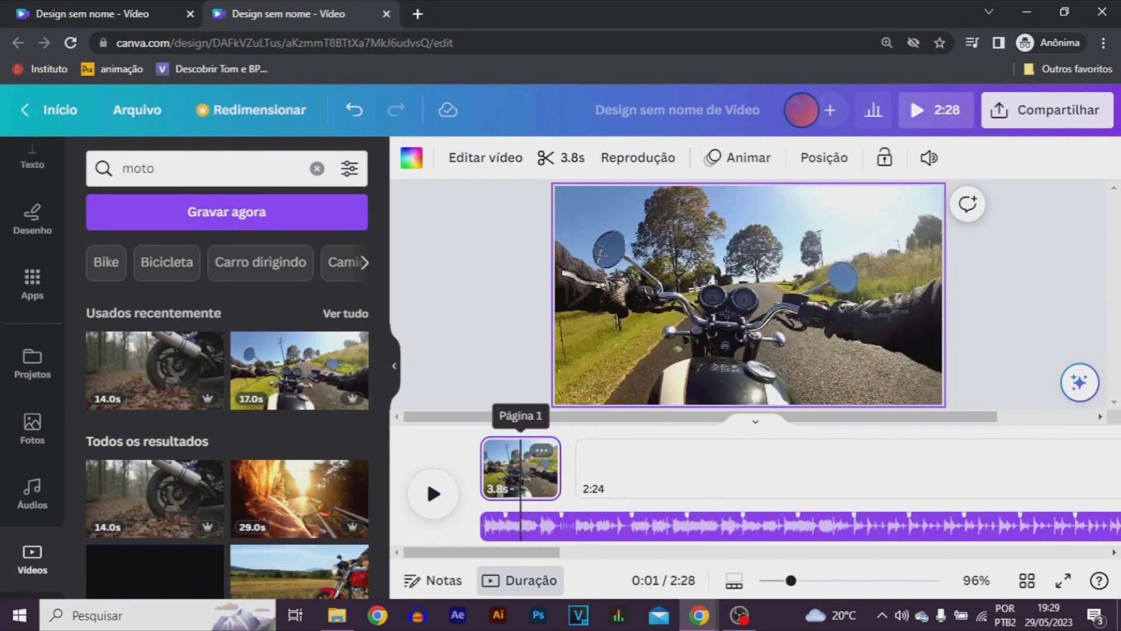
Split the blank second page at the next beat marker so it lasts about 2.6 seconds
click(635, 485)
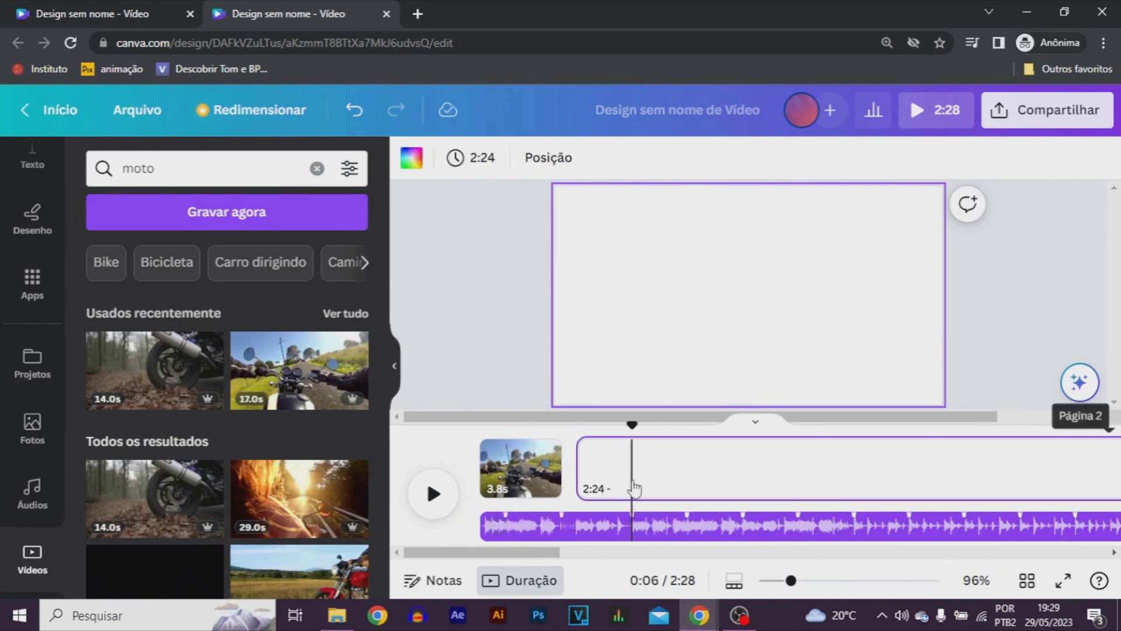
right_click(635, 487)
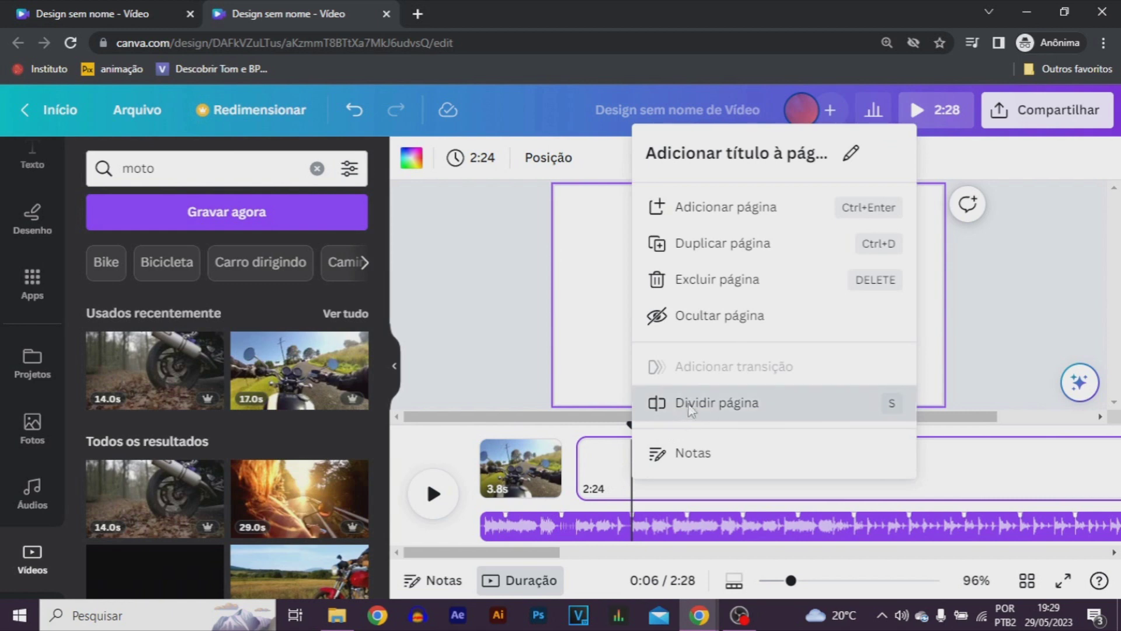
click(678, 421)
drag(593, 562, 552, 565)
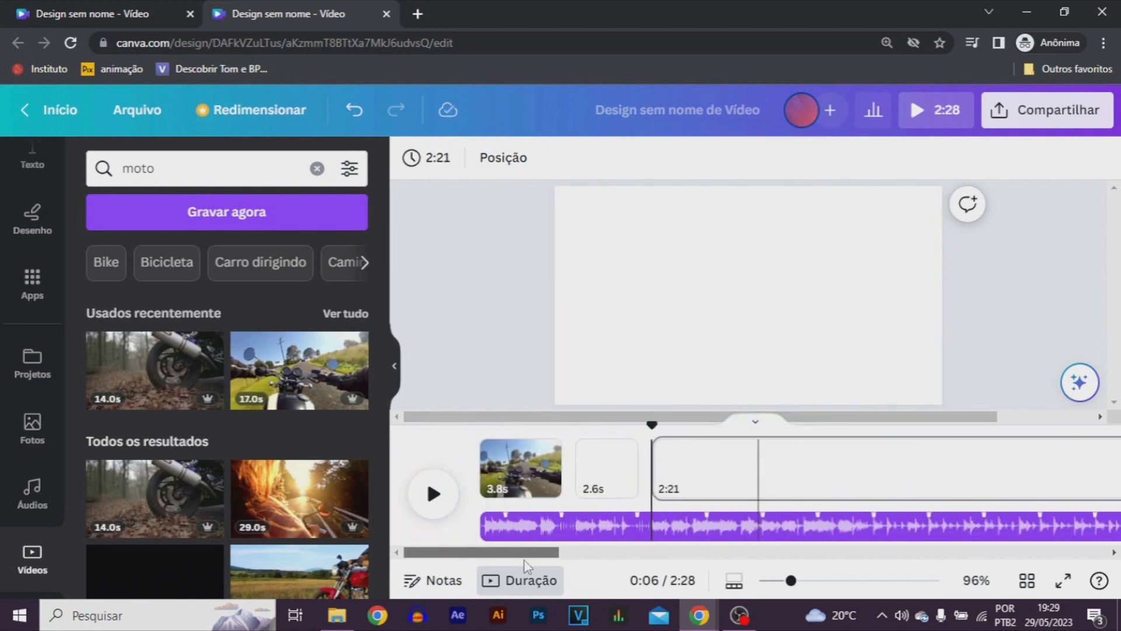
Add the 13-second overhead clip of the helmeted rider to the blank second page
click(604, 476)
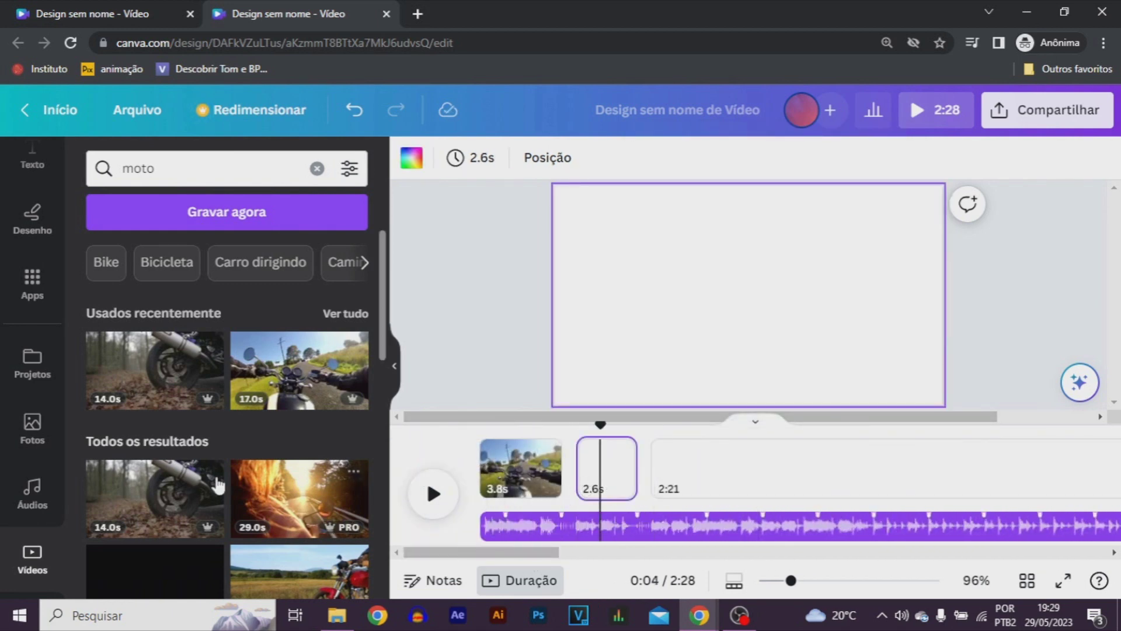
scroll(193, 506, down, 5)
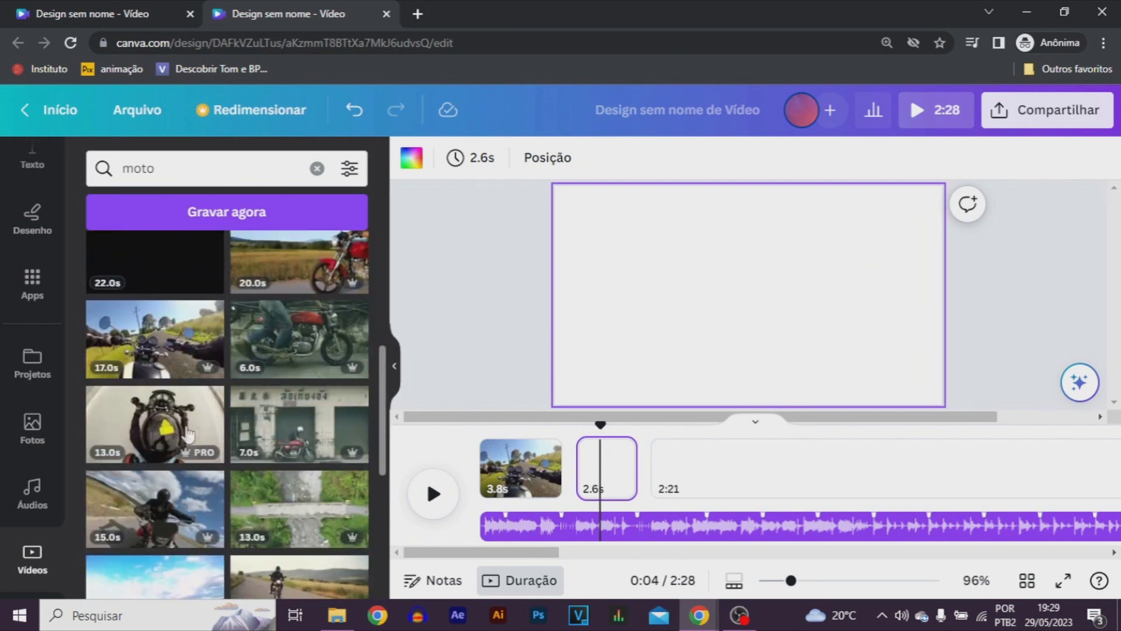
drag(165, 435, 641, 468)
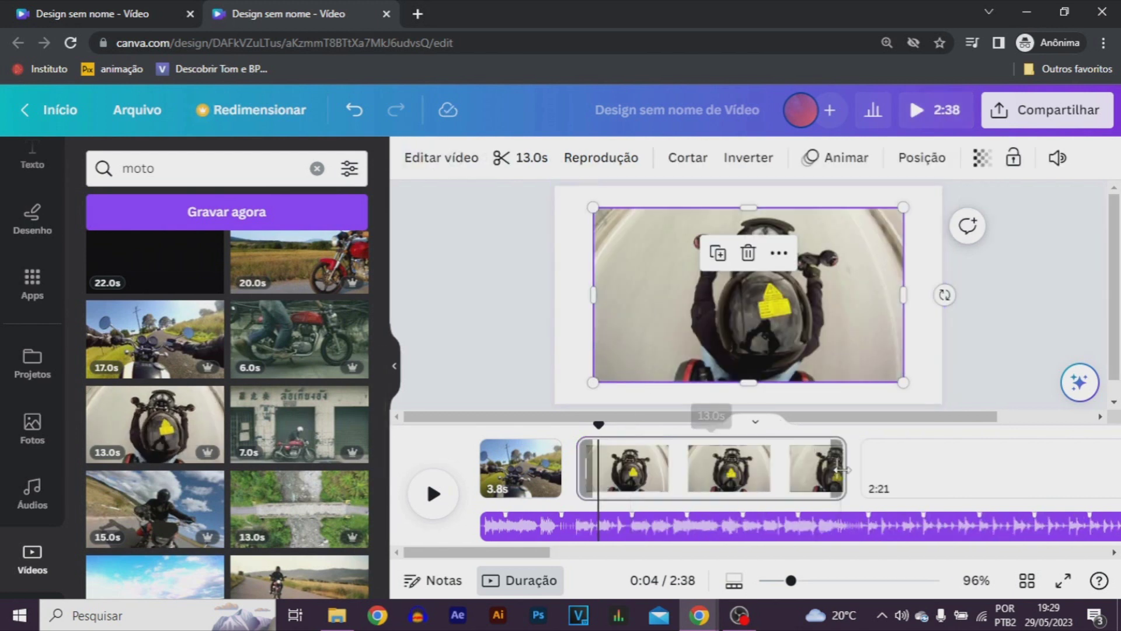
Trim the overhead rider clip to 2.6 seconds and set it as the second page's background
drag(792, 474, 631, 482)
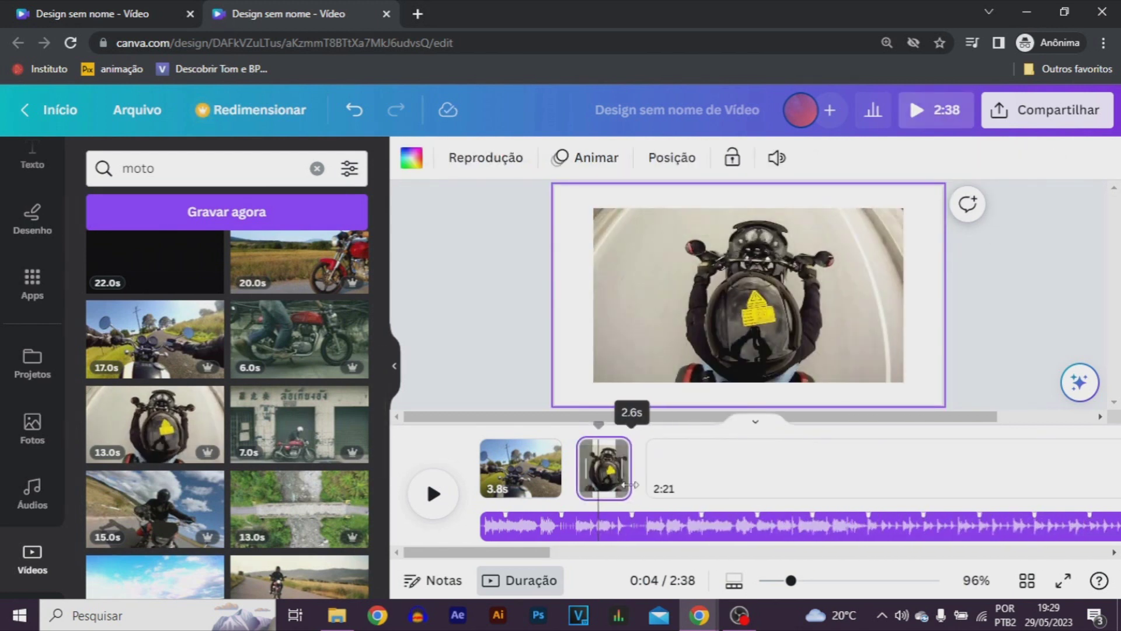
right_click(642, 289)
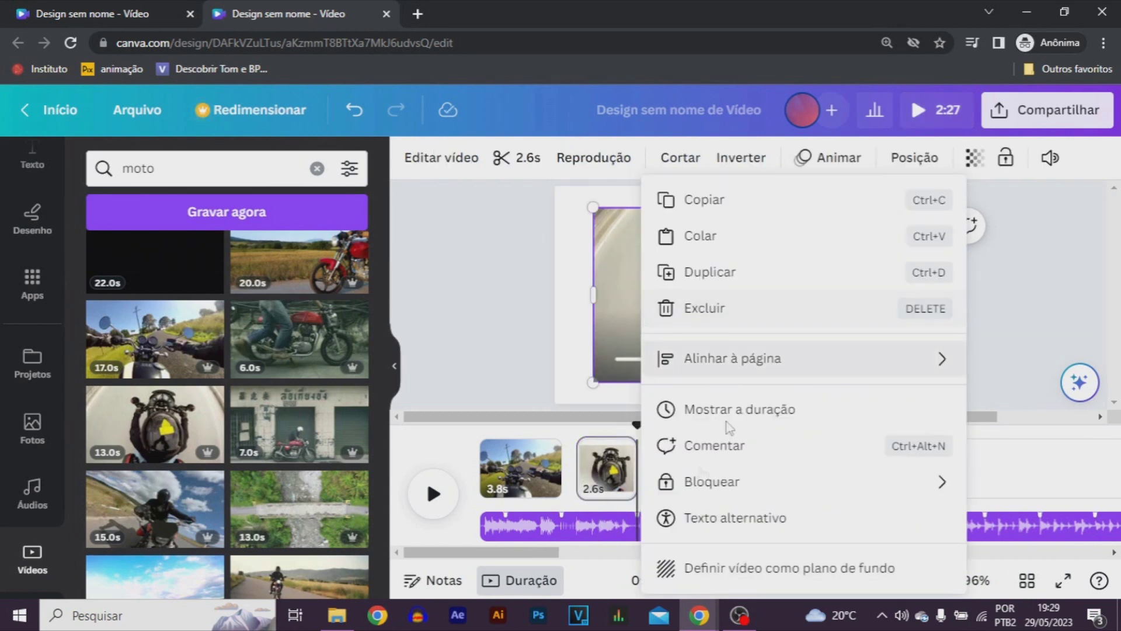
click(706, 572)
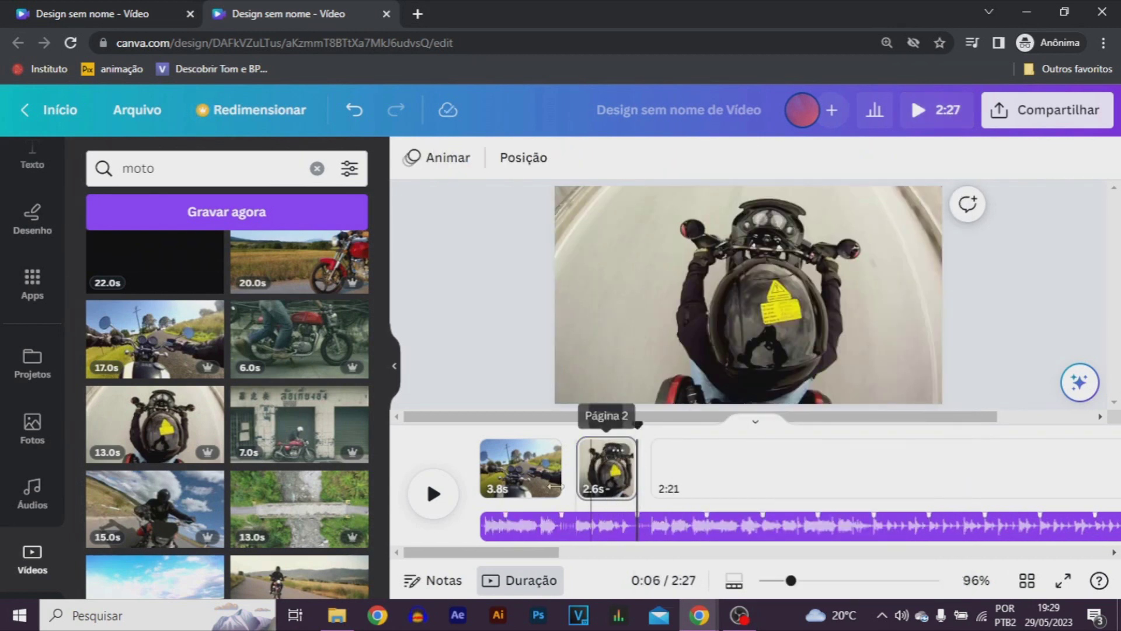
Split the remaining blank page at the following beat marker, creating a third page of about 2.6 seconds
click(710, 497)
right_click(709, 483)
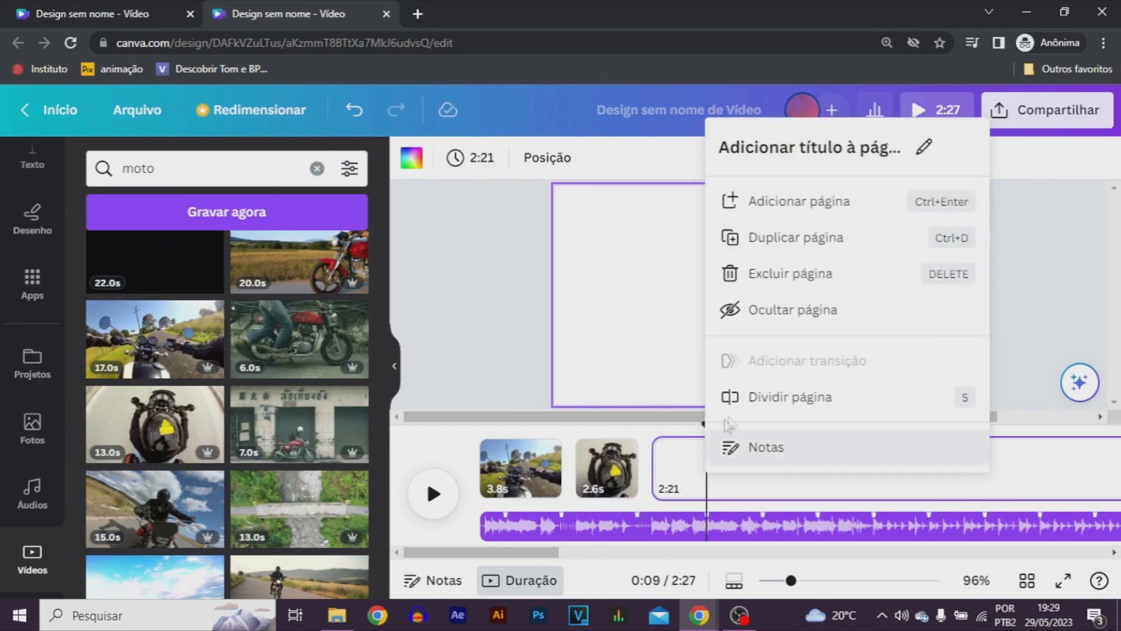
click(752, 400)
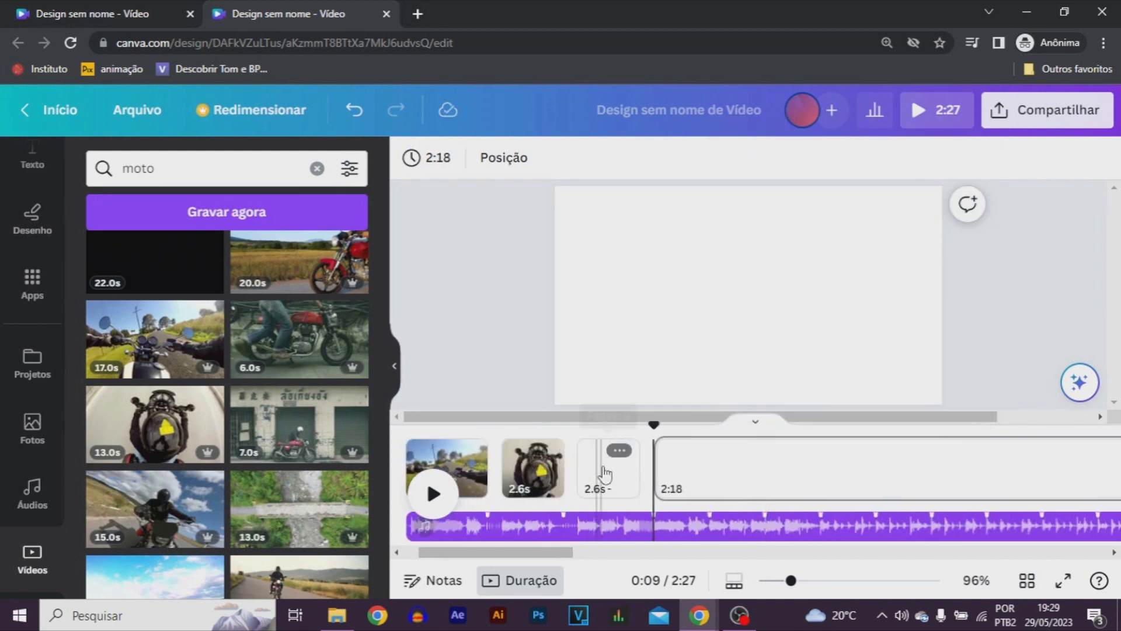
Add the 15-second clip of the rider under a cloudy sky to the blank third page
click(605, 468)
scroll(303, 466, down, 2)
scroll(303, 466, up, 2)
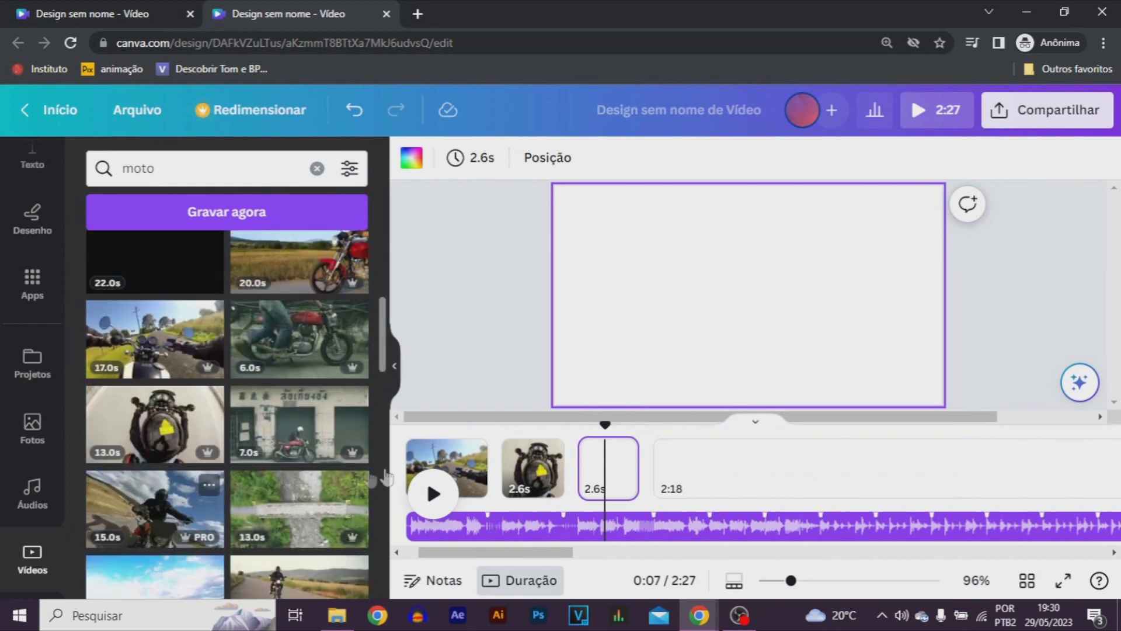
click(165, 497)
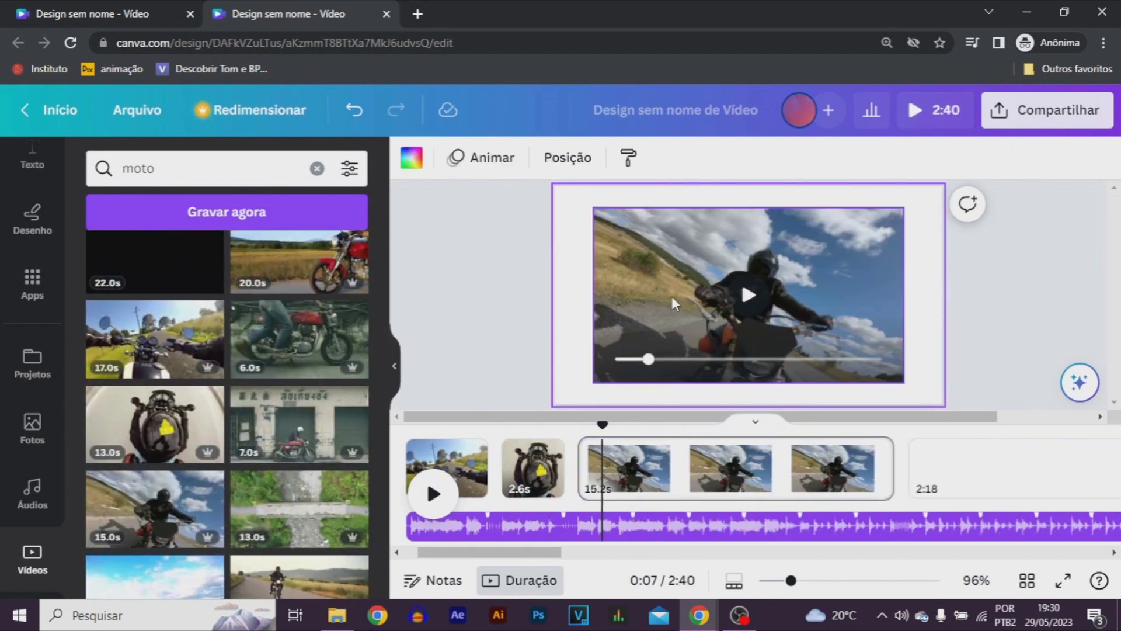
Set the cloudy-sky rider clip as the third page's background and trim it to 2.7 seconds
right_click(672, 296)
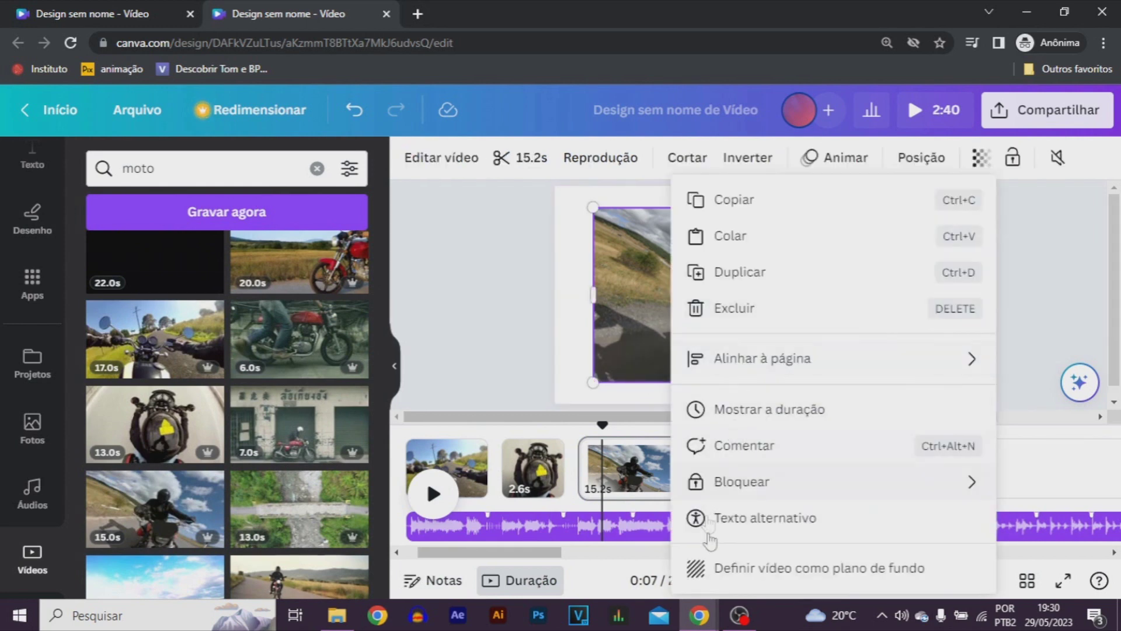
click(724, 562)
click(741, 279)
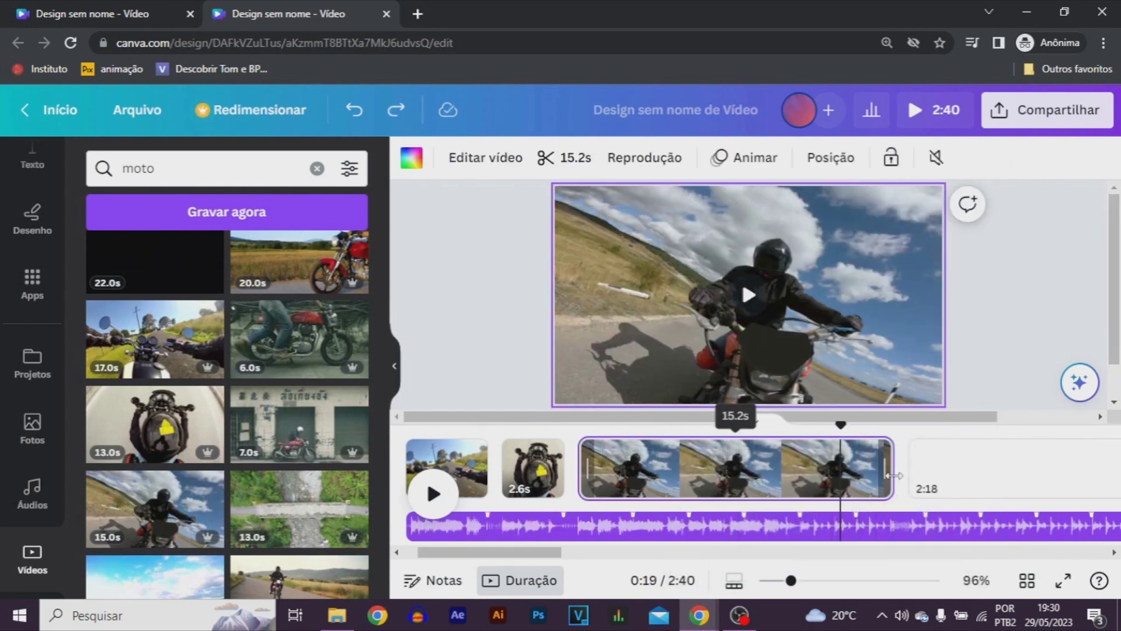
drag(891, 467, 635, 480)
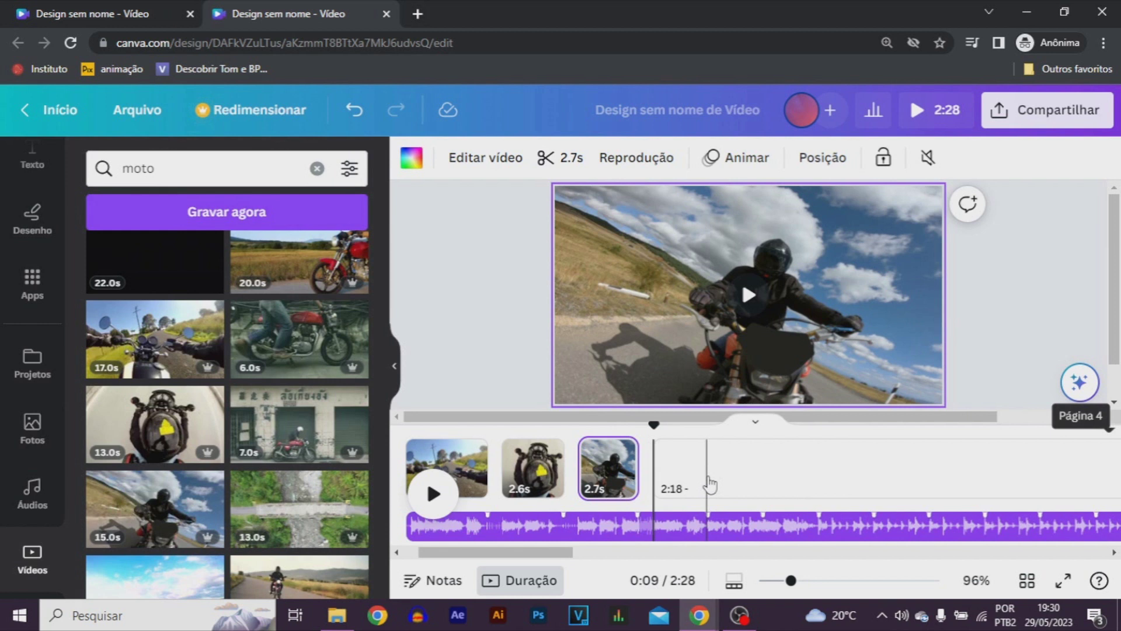
Split the long blank page at the next beat marker, creating a fourth page of about 2.5 seconds
click(708, 485)
right_click(708, 484)
click(758, 409)
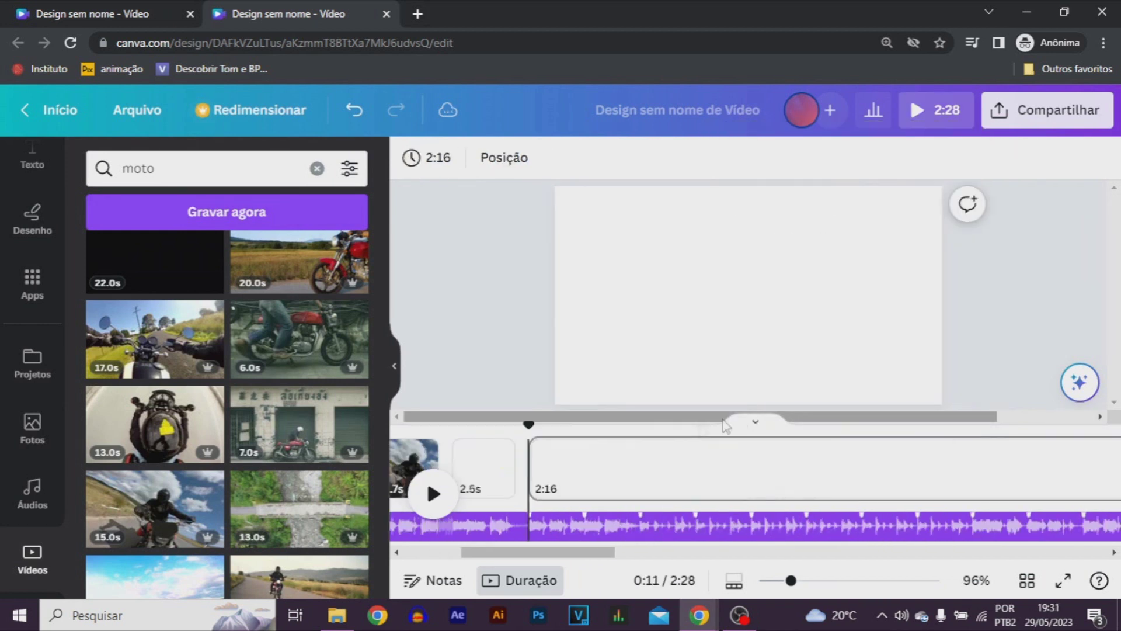
Add the 28-second clip of the rider on a black motorcycle to the blank fourth page
click(564, 467)
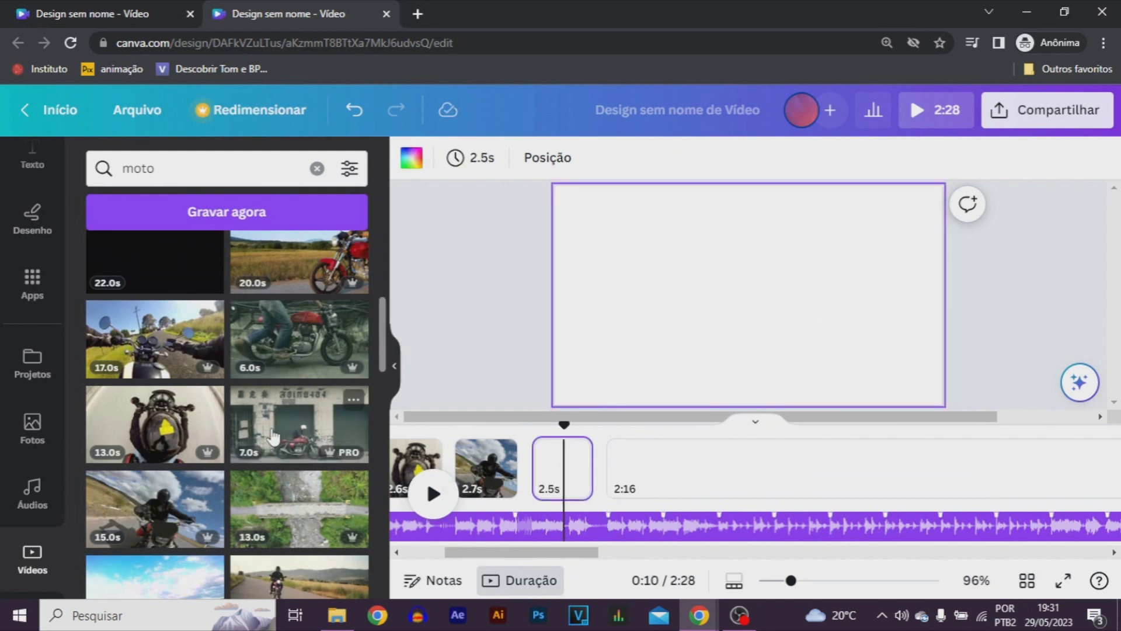
scroll(257, 473, down, 4)
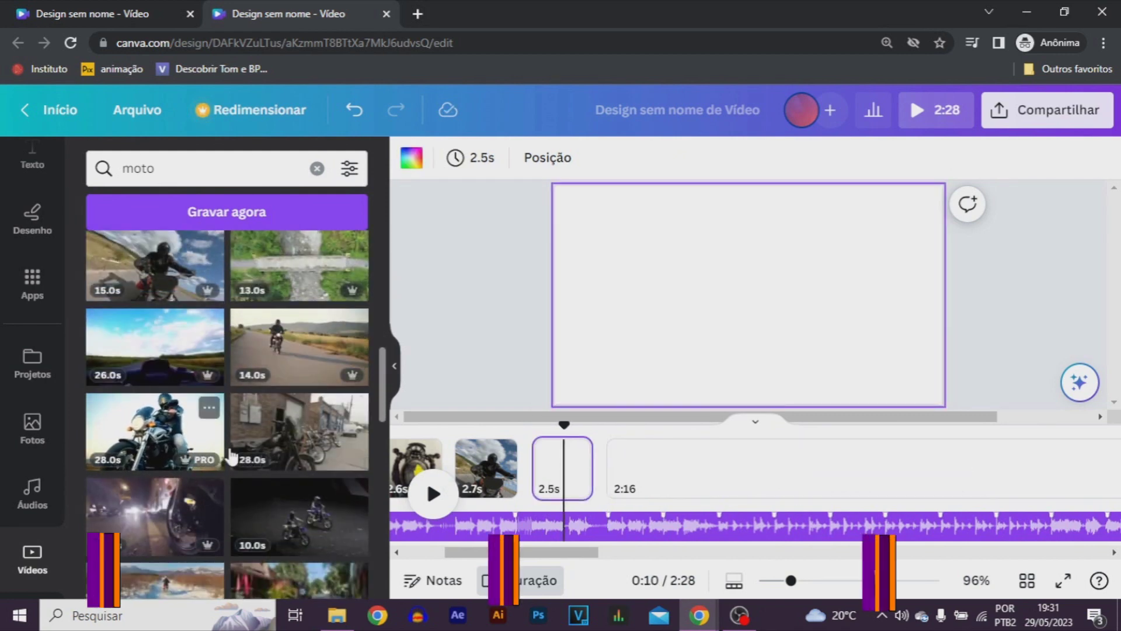
click(154, 432)
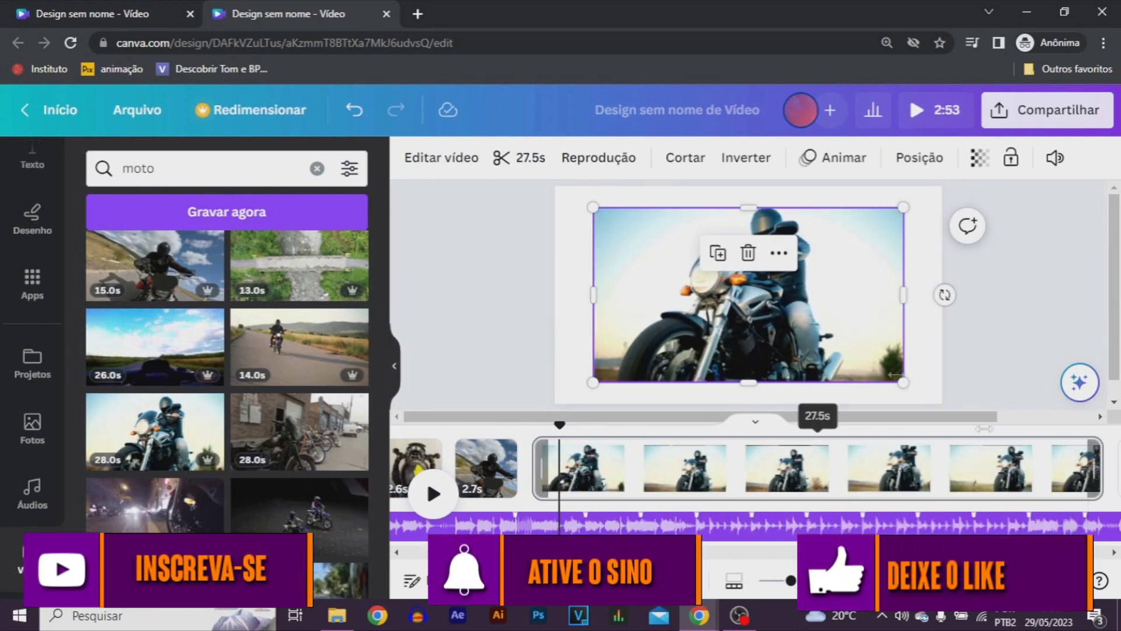
Set the black motorcycle clip as the fourth page's background and trim it to 2.6 seconds at the beat marker
right_click(868, 320)
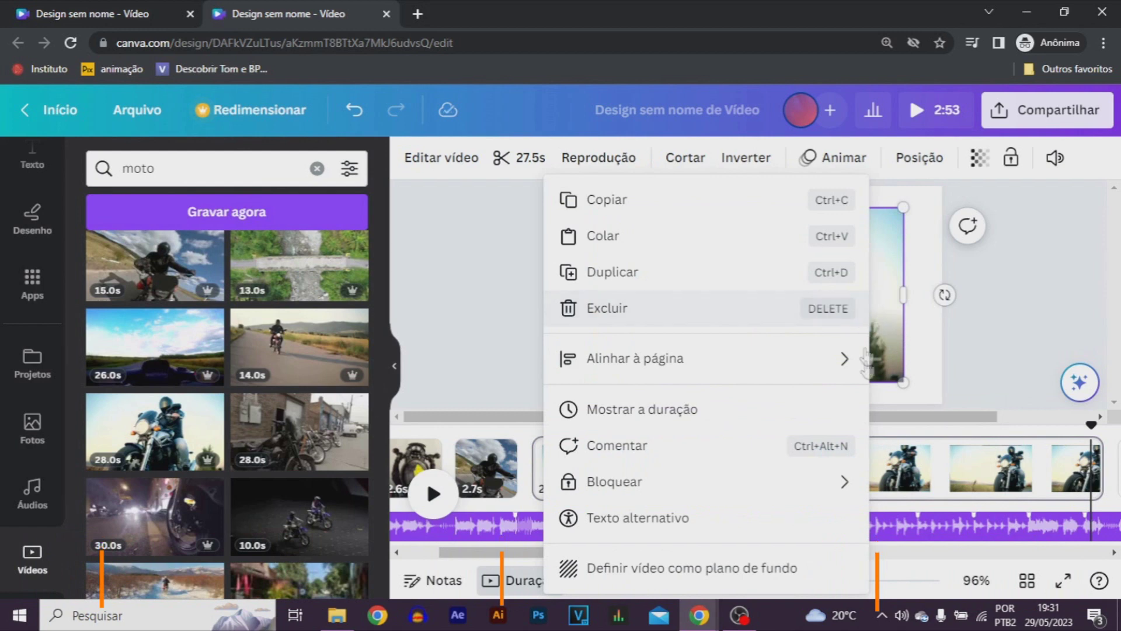
click(699, 565)
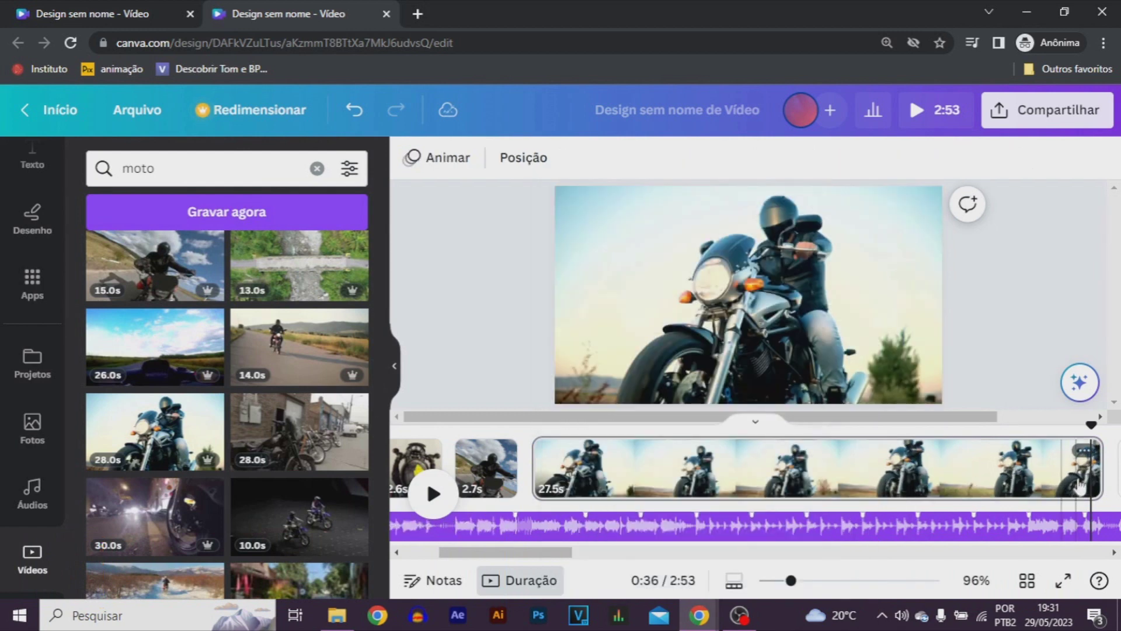
click(828, 470)
drag(828, 471, 630, 494)
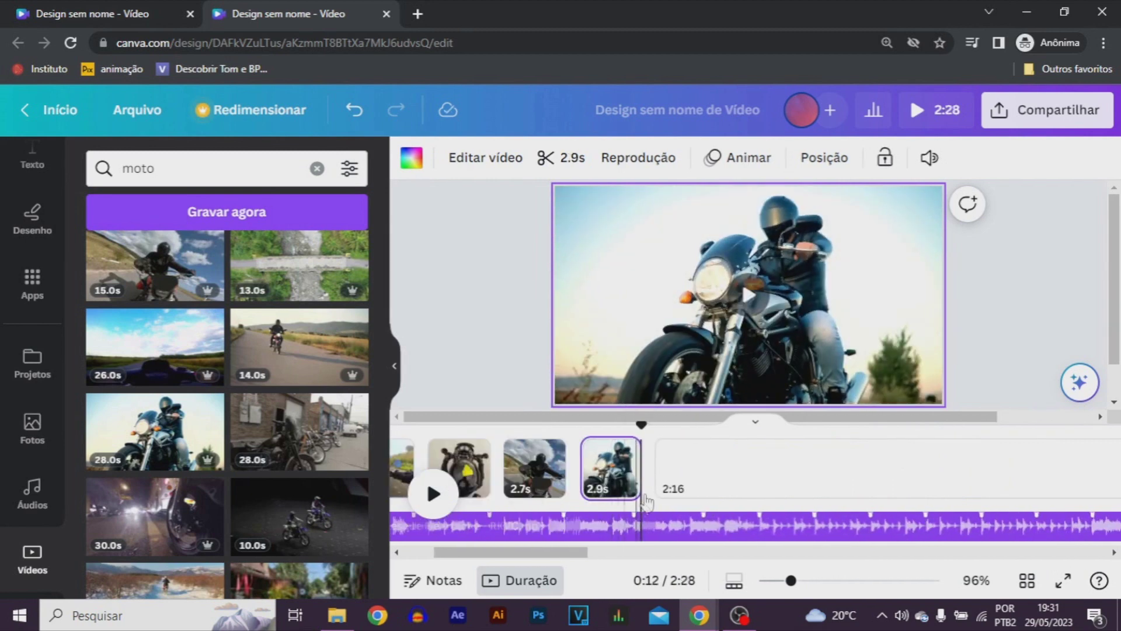
drag(640, 480, 632, 482)
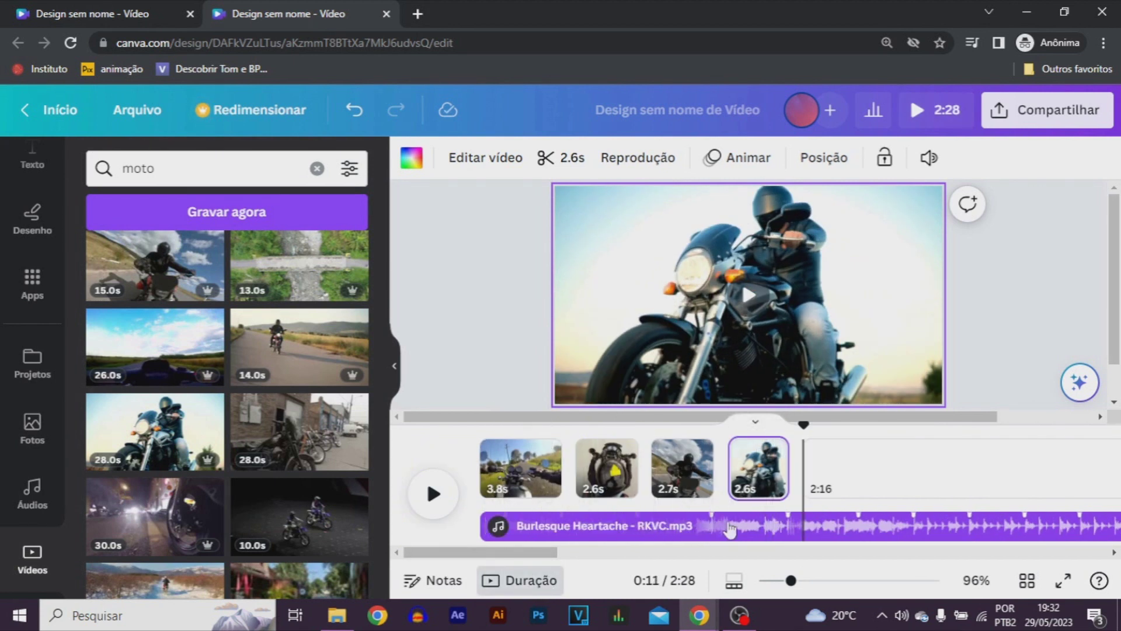
Play the video from the beginning to check the clip cuts against the music, and select the audio track
click(480, 474)
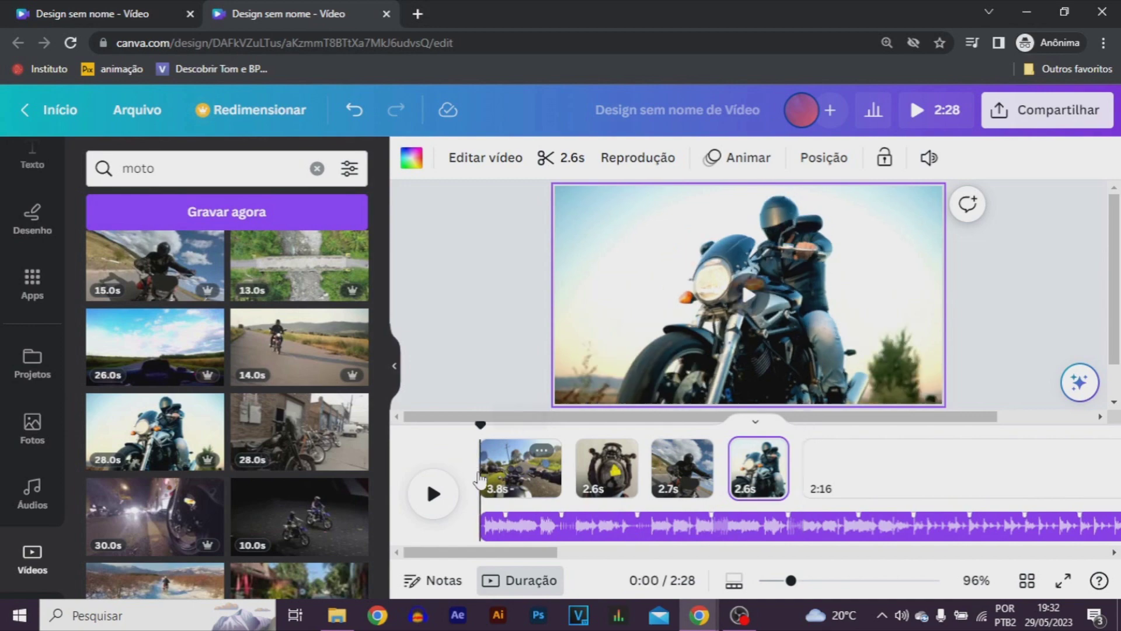
click(432, 493)
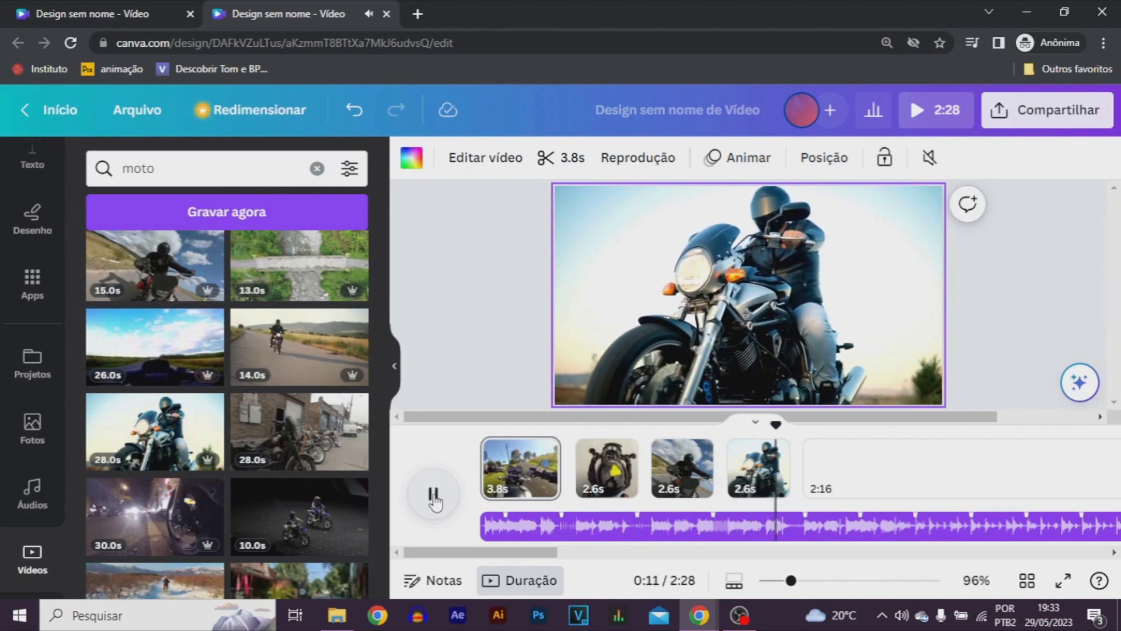
click(432, 496)
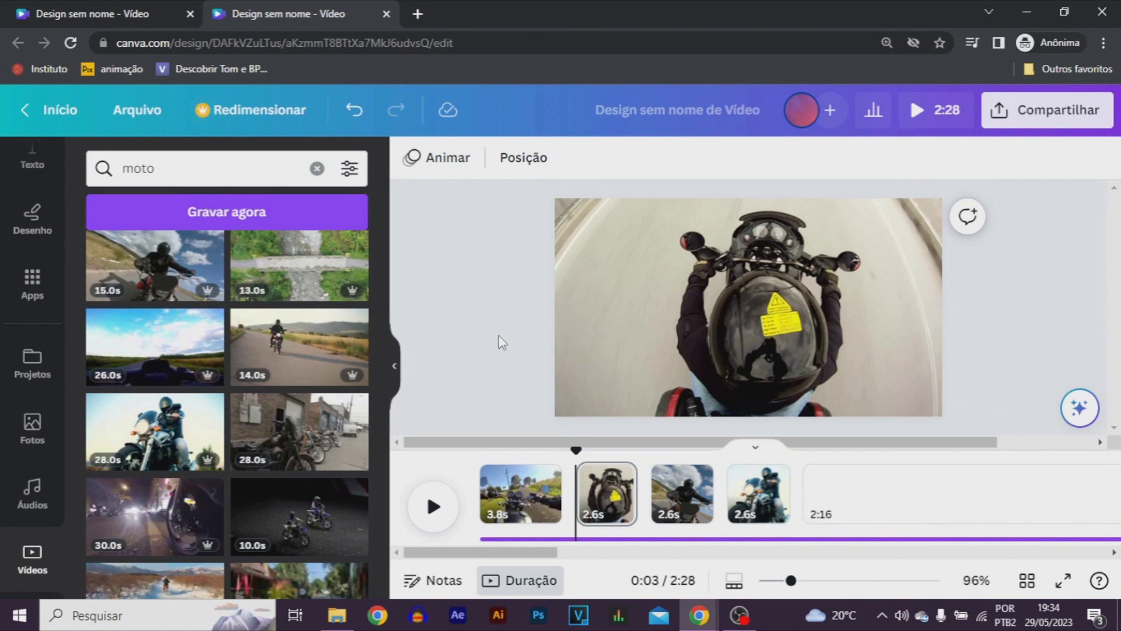
click(559, 538)
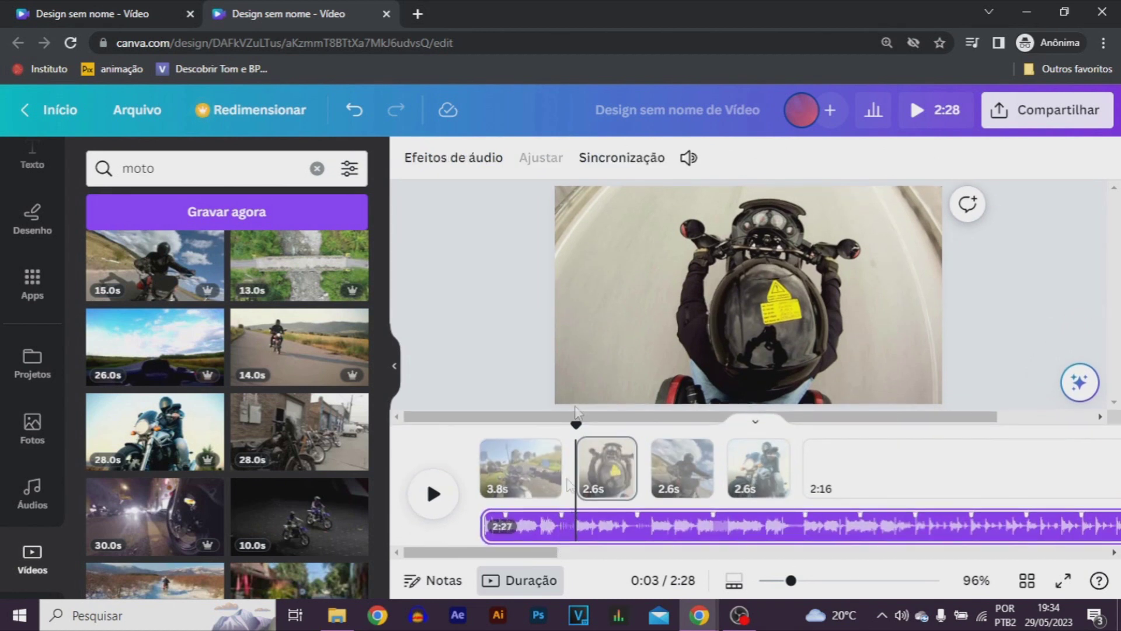
Open the audio's Sincronização options, and switch to the other open motorcycle video design, the one lasting 1:15
click(593, 172)
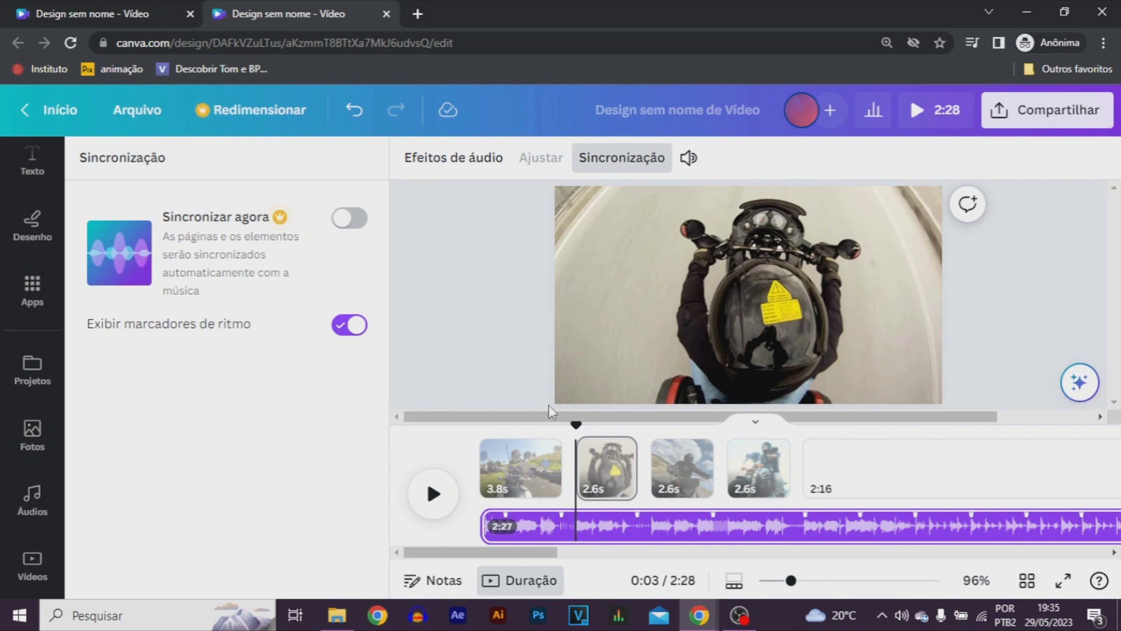
click(113, 15)
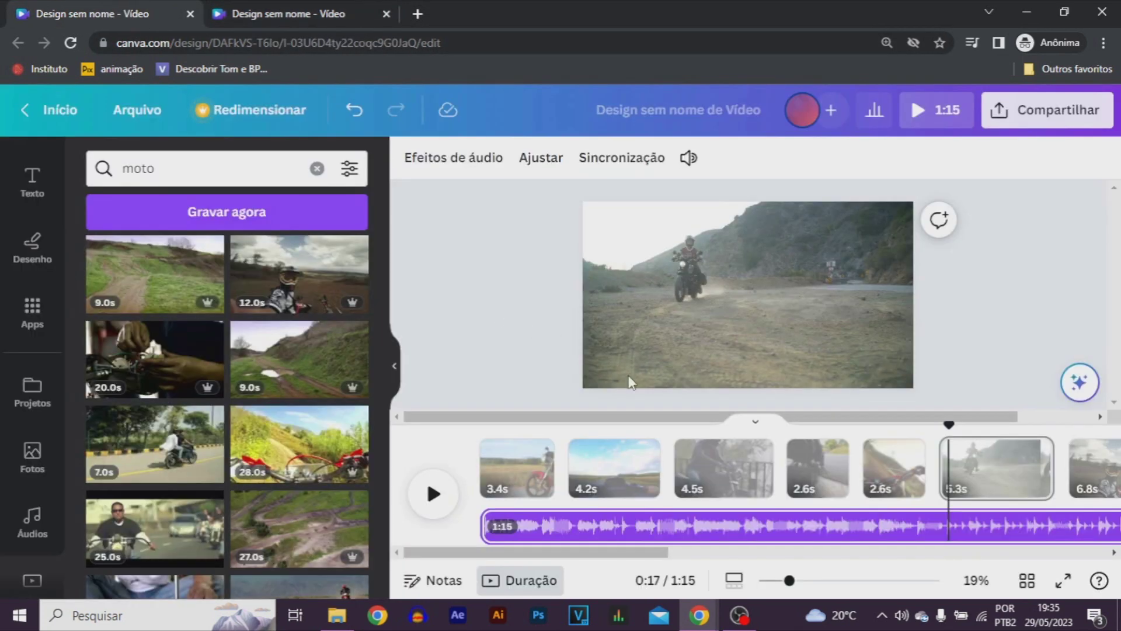
scroll(453, 465, right, 1)
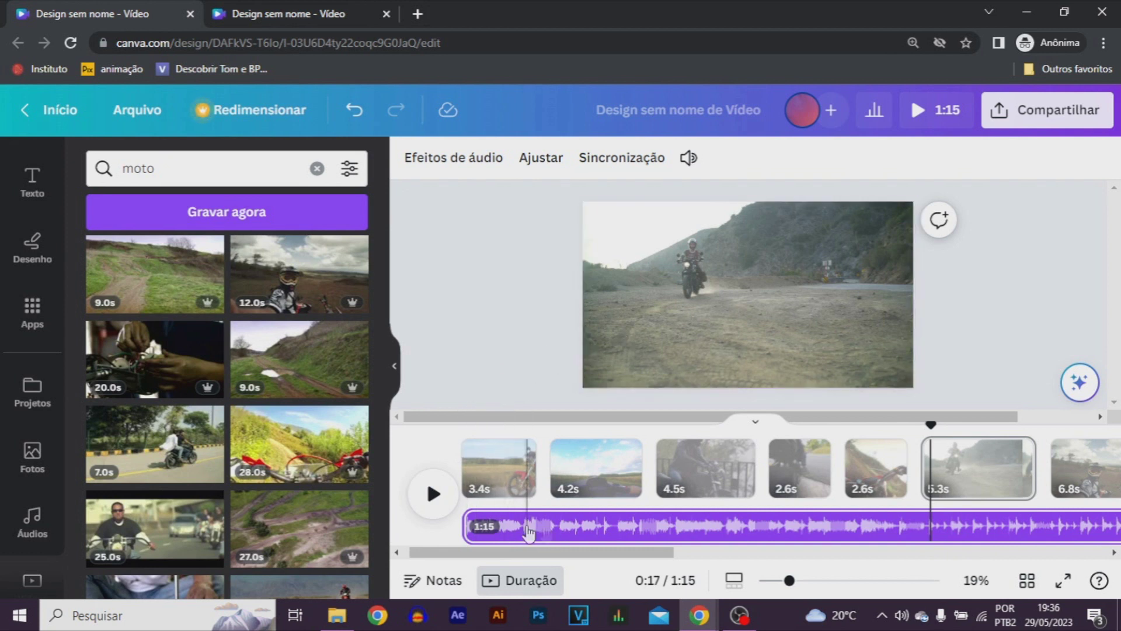
mouse_move(744, 490)
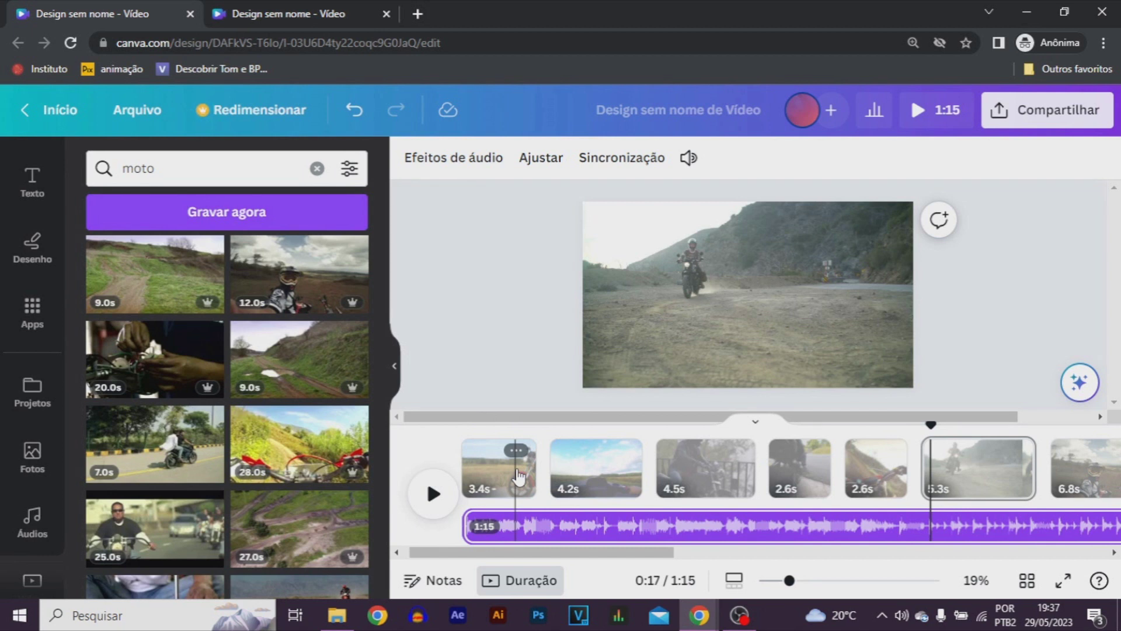
Turn on Sincronizar agora for the audio track to fit the motorcycle clips to the music's beats automatically
click(546, 528)
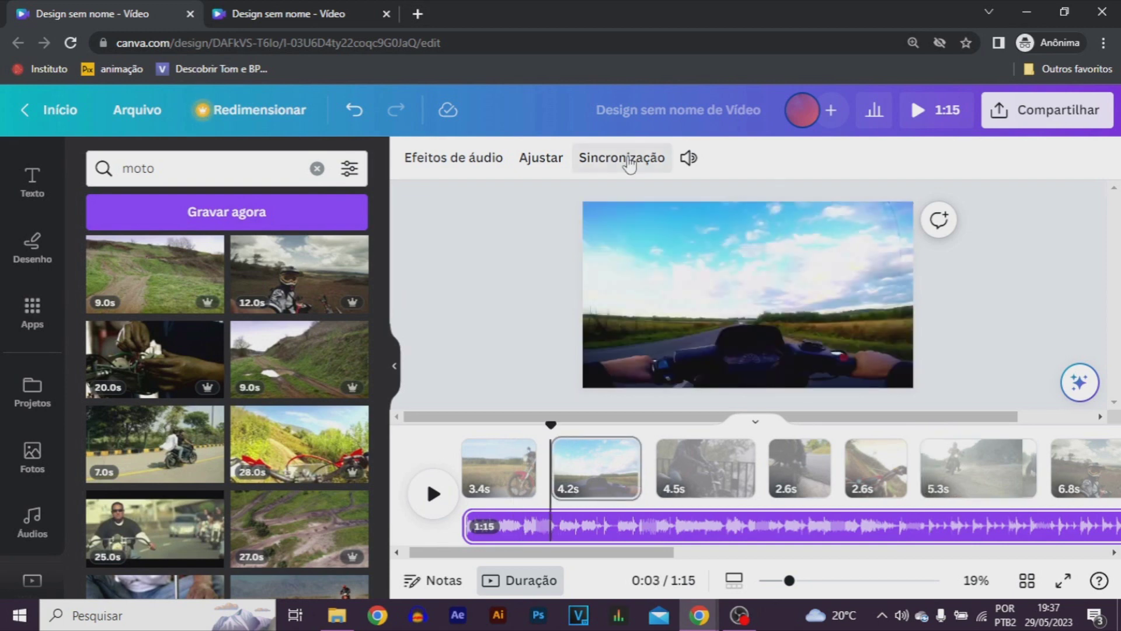
click(628, 162)
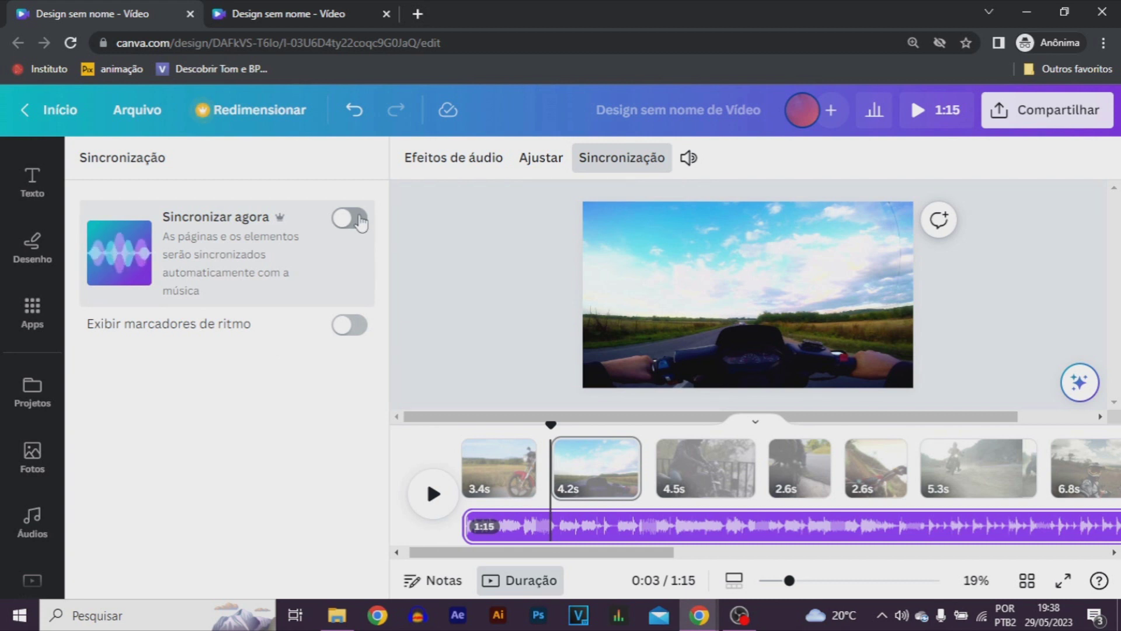
click(359, 219)
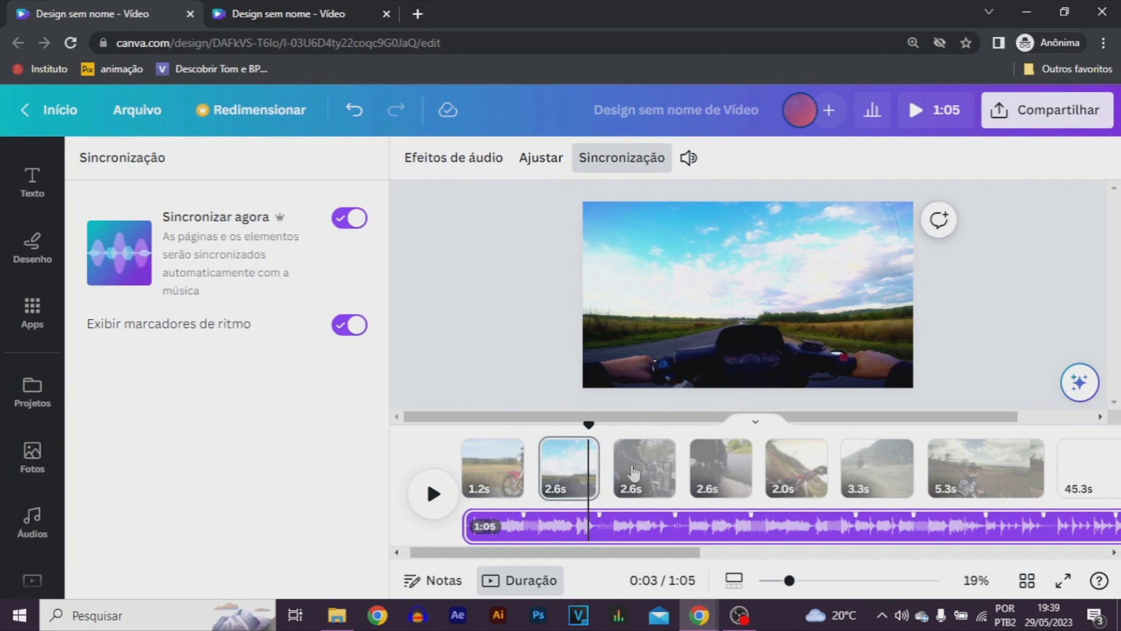
Play the synchronized video from the first clip to check the cuts against the music, stopping at the blank last page
click(467, 470)
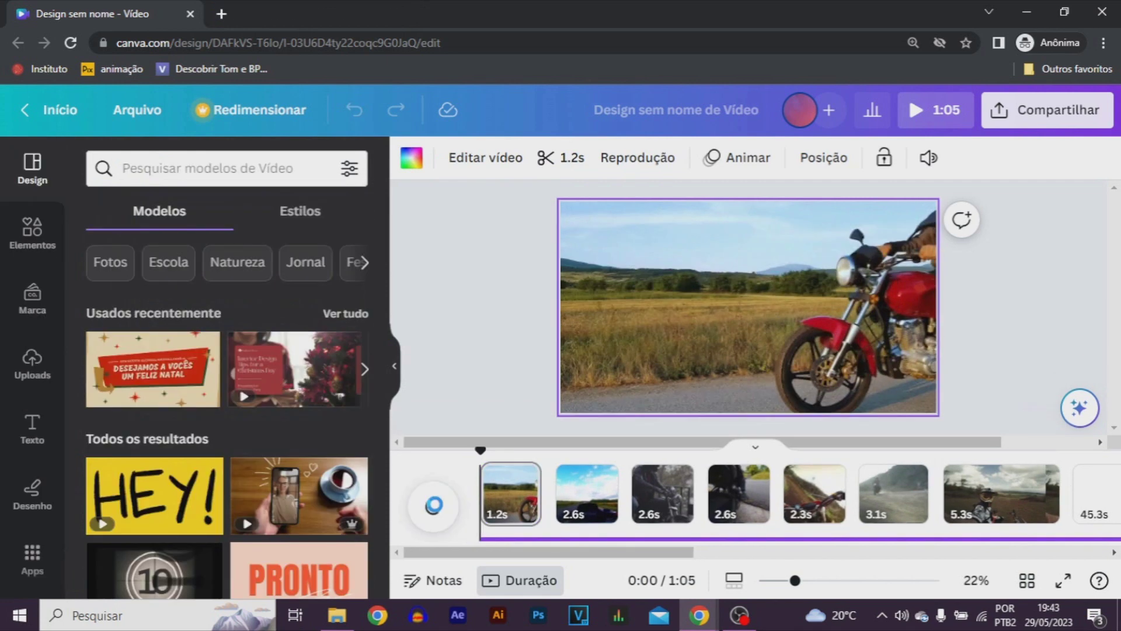
click(433, 507)
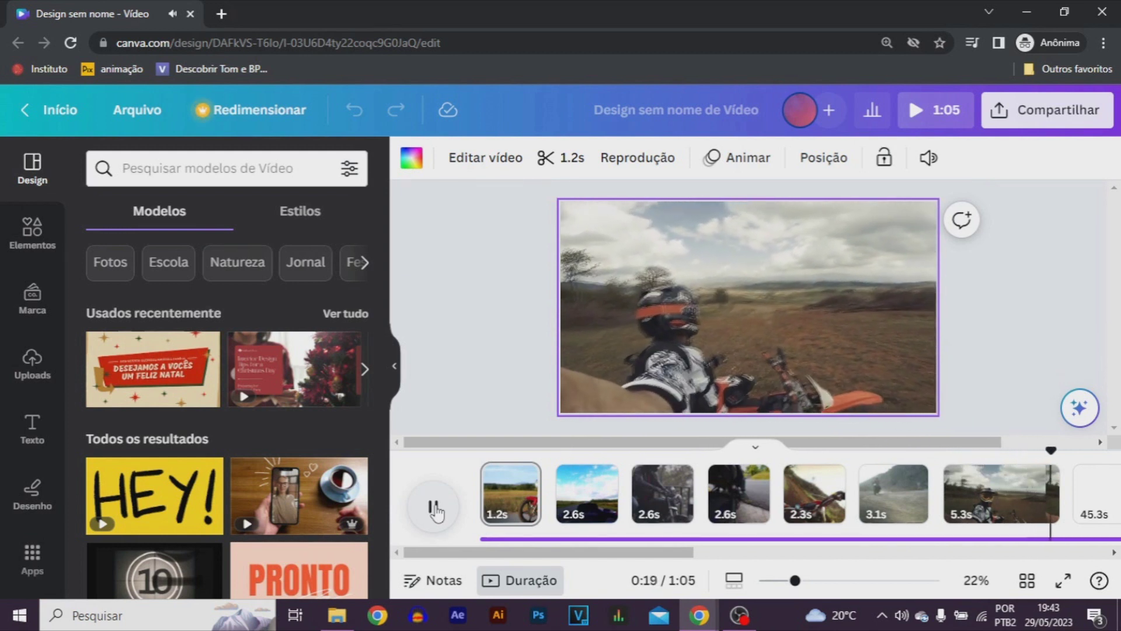
click(435, 508)
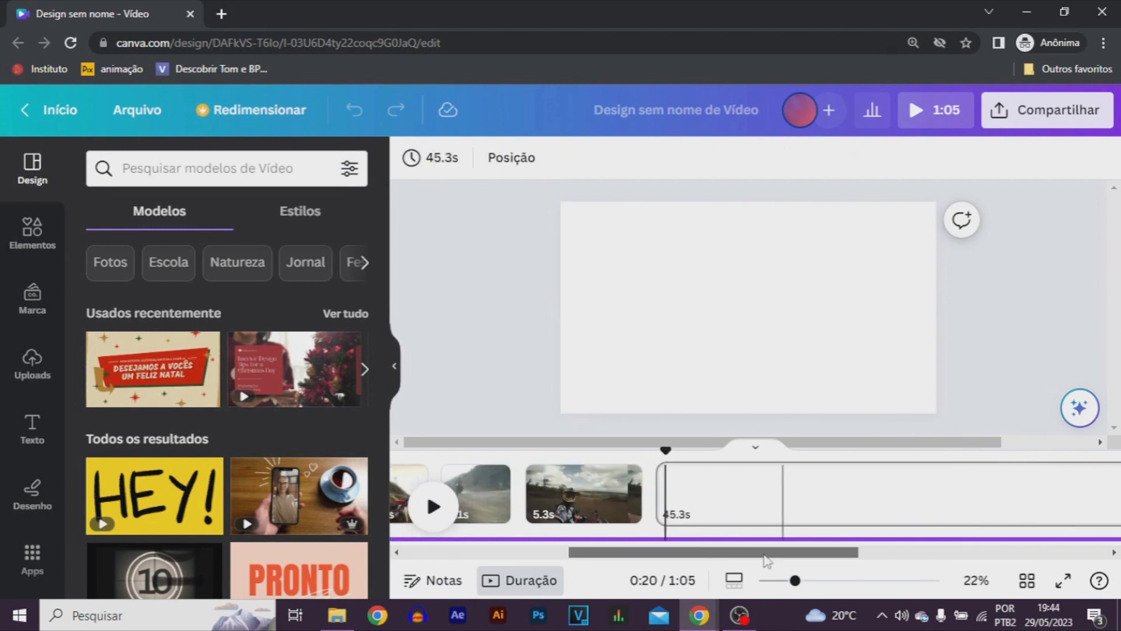
drag(738, 555, 719, 555)
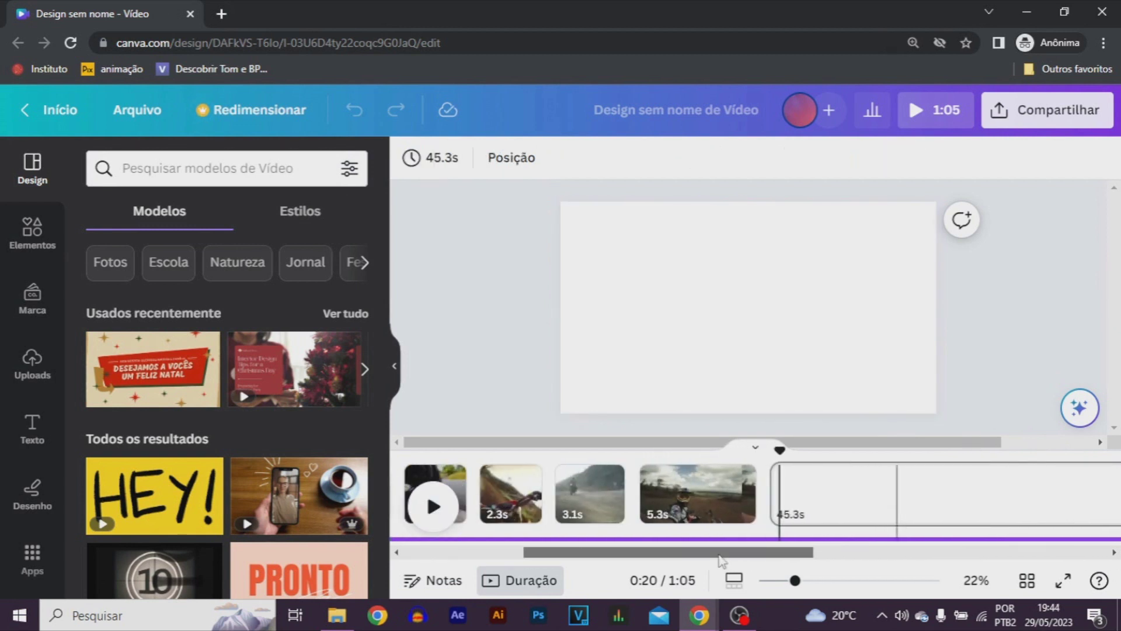